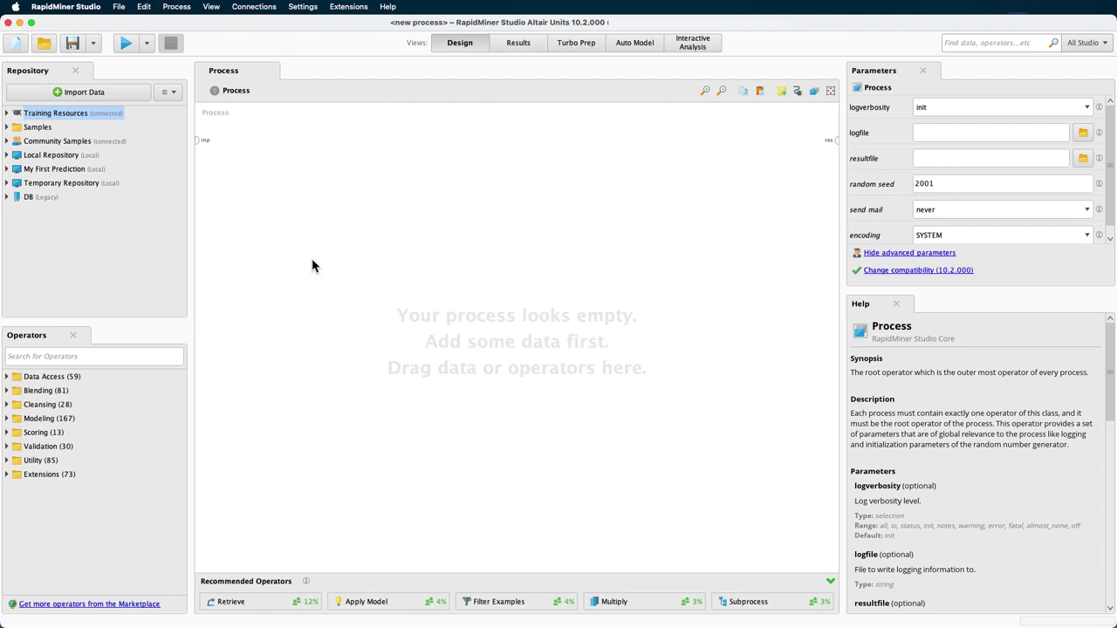
# - Add the Customer Data set from the My First Prediction repository's Data folder to the empty process
pyautogui.click(7, 169)
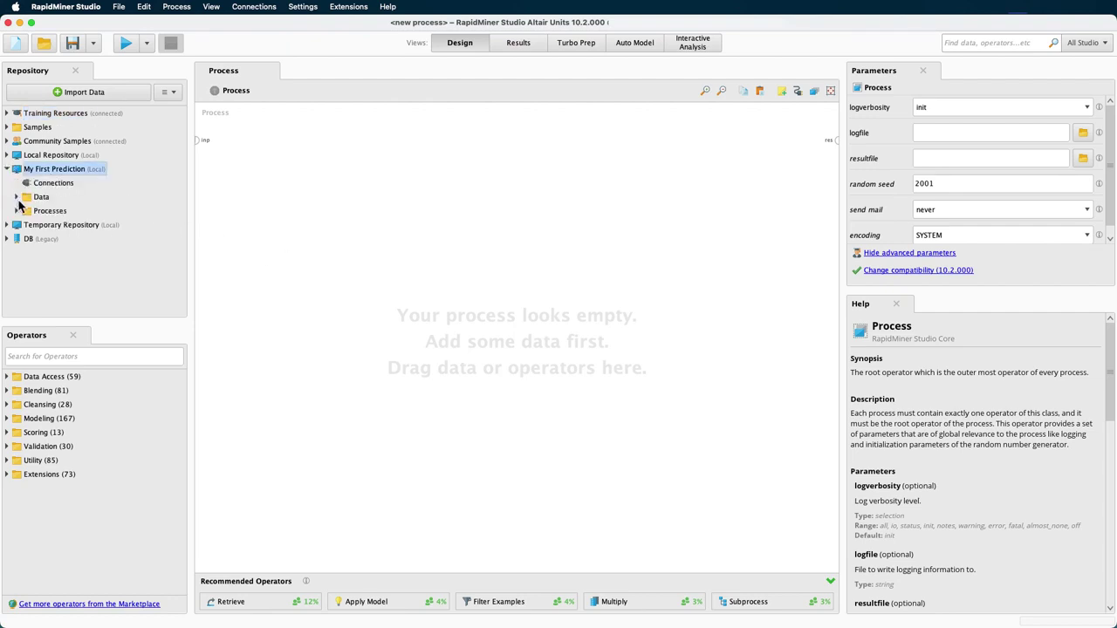
pyautogui.click(16, 197)
pyautogui.click(57, 215)
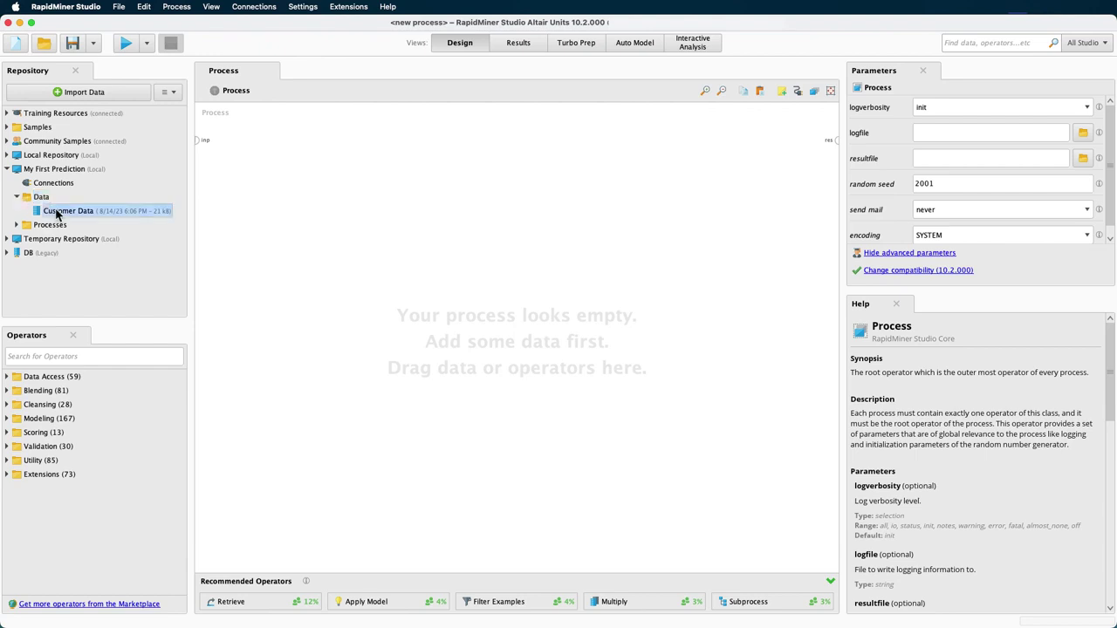
pyautogui.moveTo(52, 212); pyautogui.dragTo(252, 146)
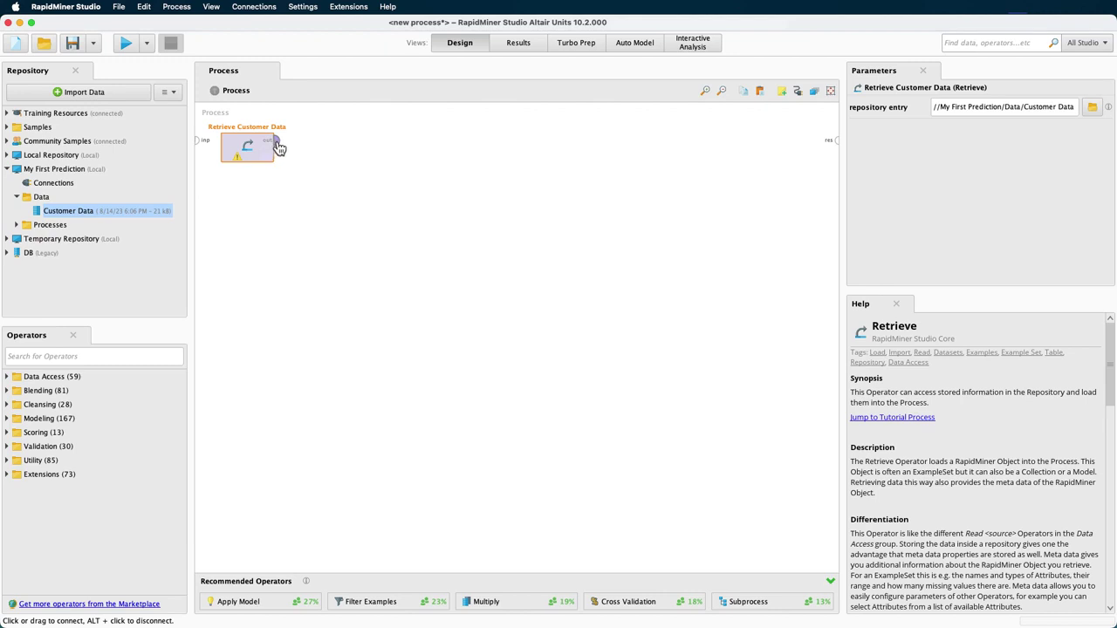
# - Connect the Retrieve Customer Data output to the process result port and run the process
pyautogui.click(274, 141)
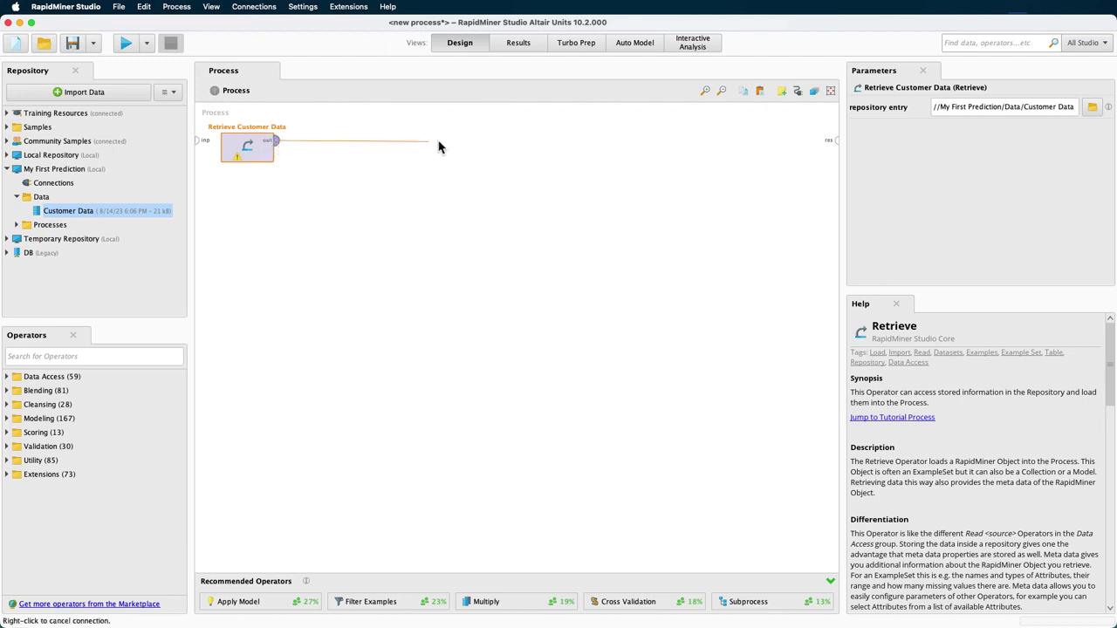
pyautogui.click(837, 142)
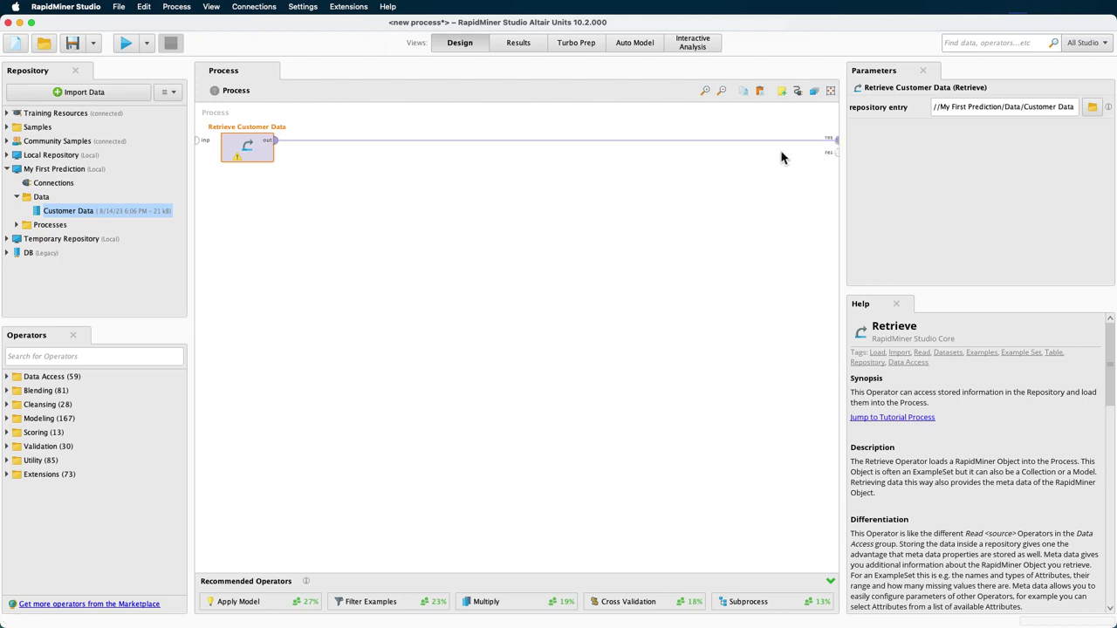
pyautogui.click(116, 39)
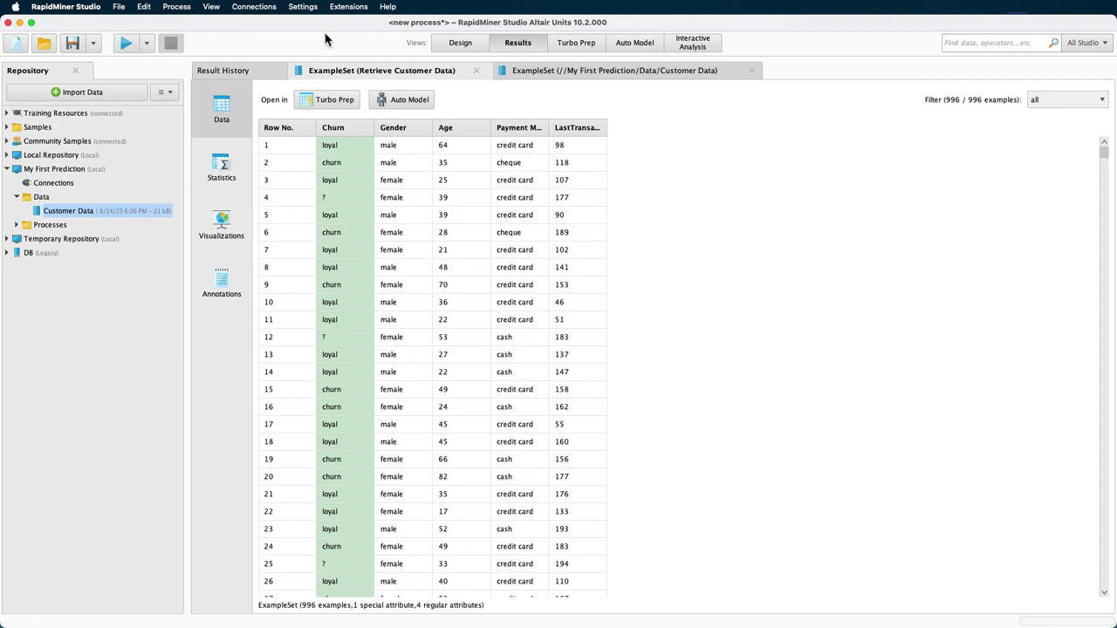
# - Return to the process design and insert a Filter Examples operator on the connection between Retrieve Customer Data and the result port
pyautogui.click(446, 43)
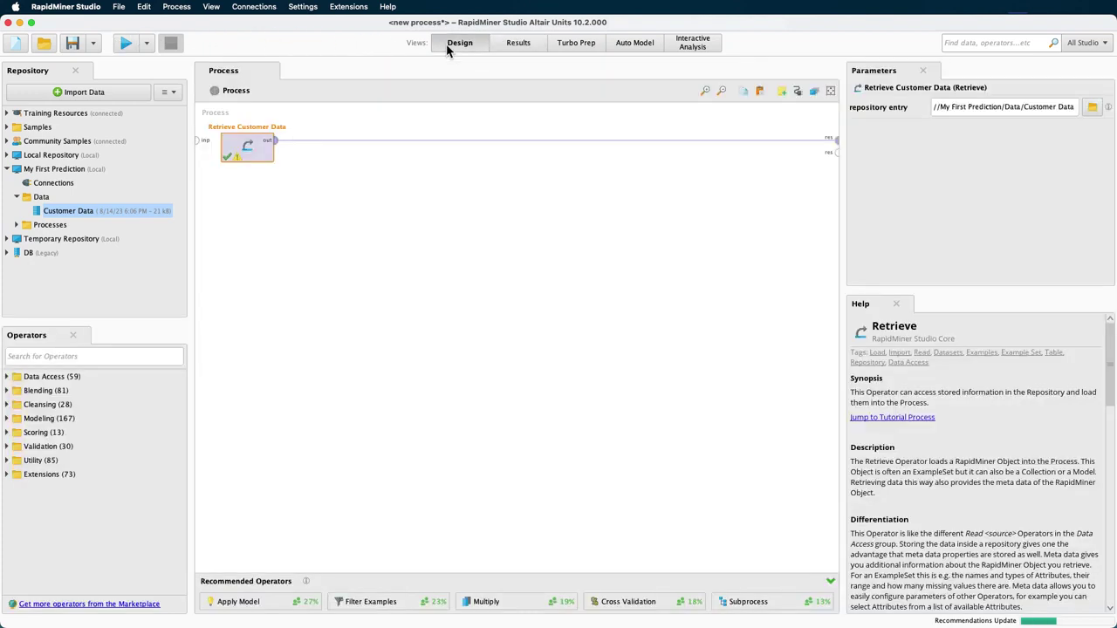
pyautogui.click(165, 355)
pyautogui.write('filter')
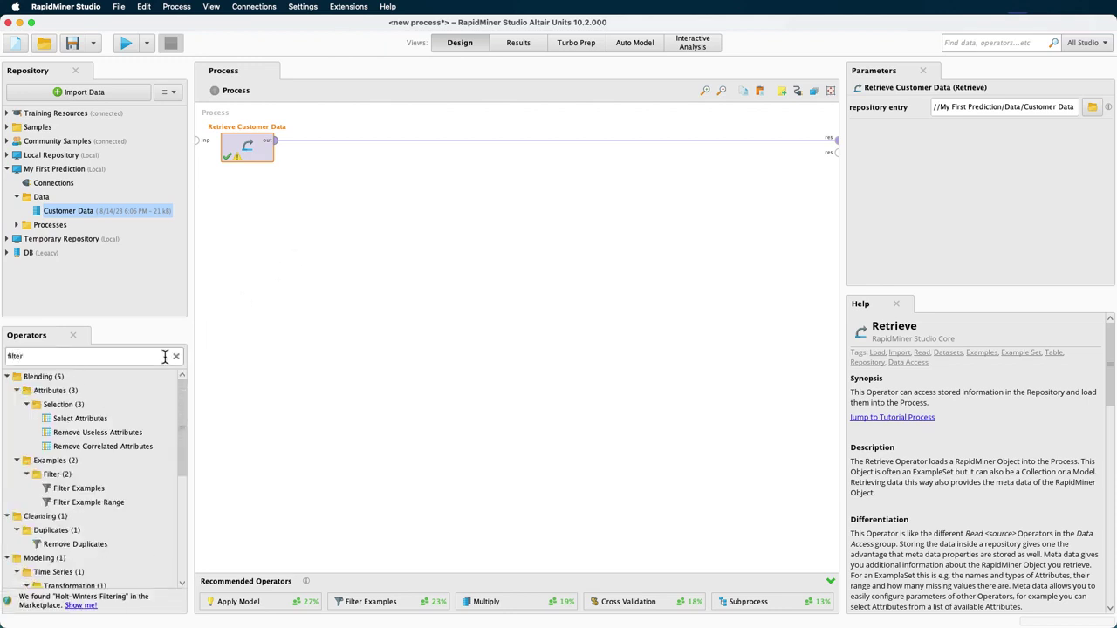
pyautogui.moveTo(96, 489); pyautogui.dragTo(347, 147)
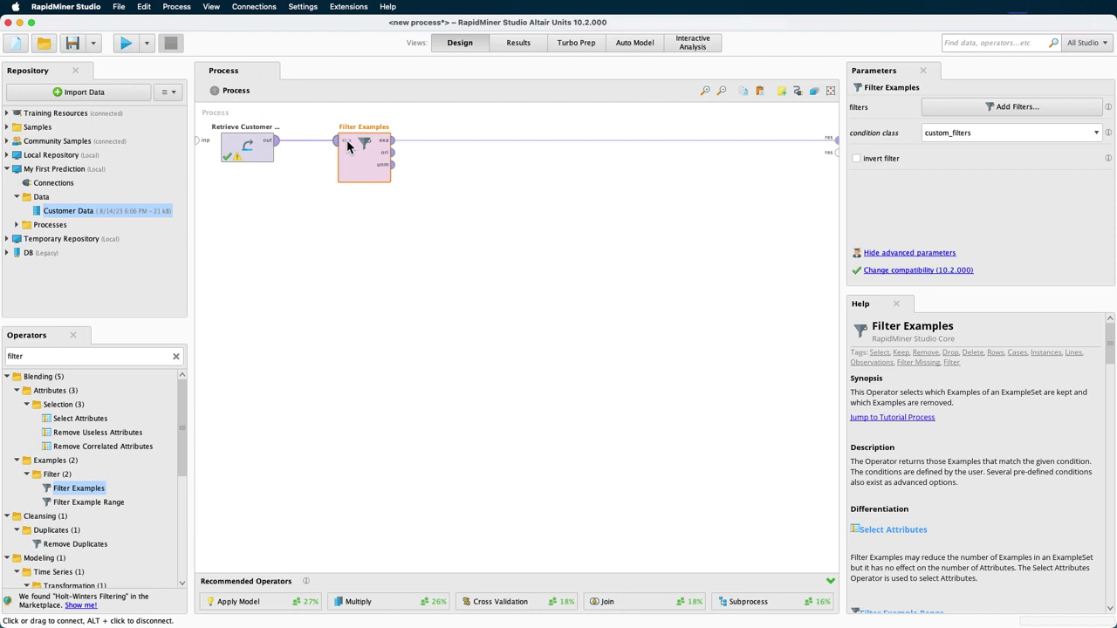
pyautogui.rightClick(391, 145)
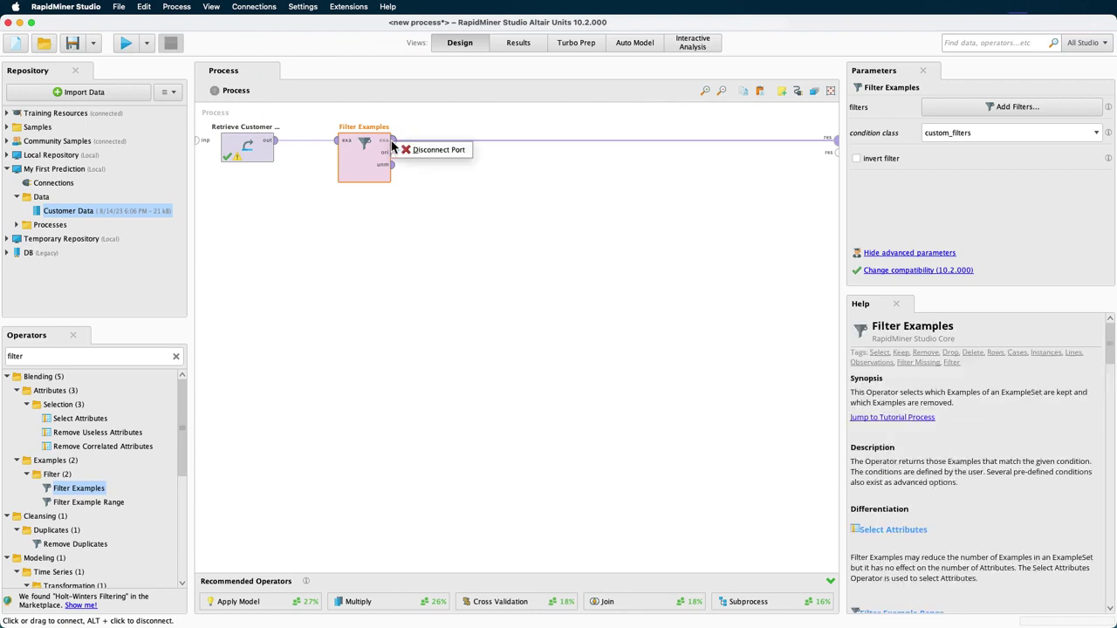
pyautogui.click(419, 194)
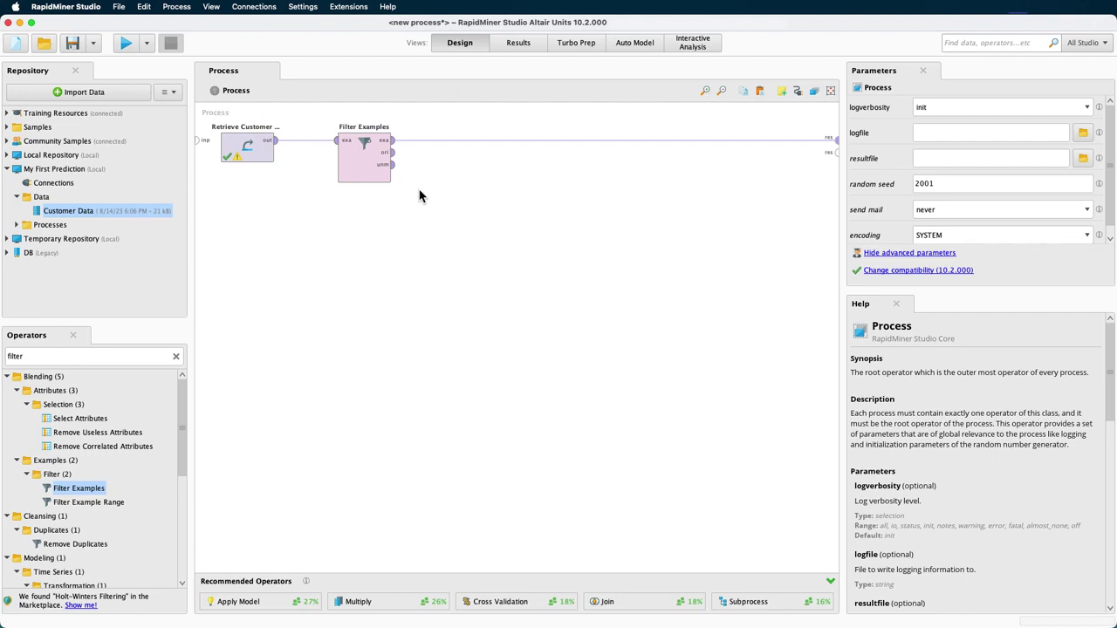
# - Define a custom filter for the Filter Examples operator that keeps rows where Churn is not missing
pyautogui.click(373, 164)
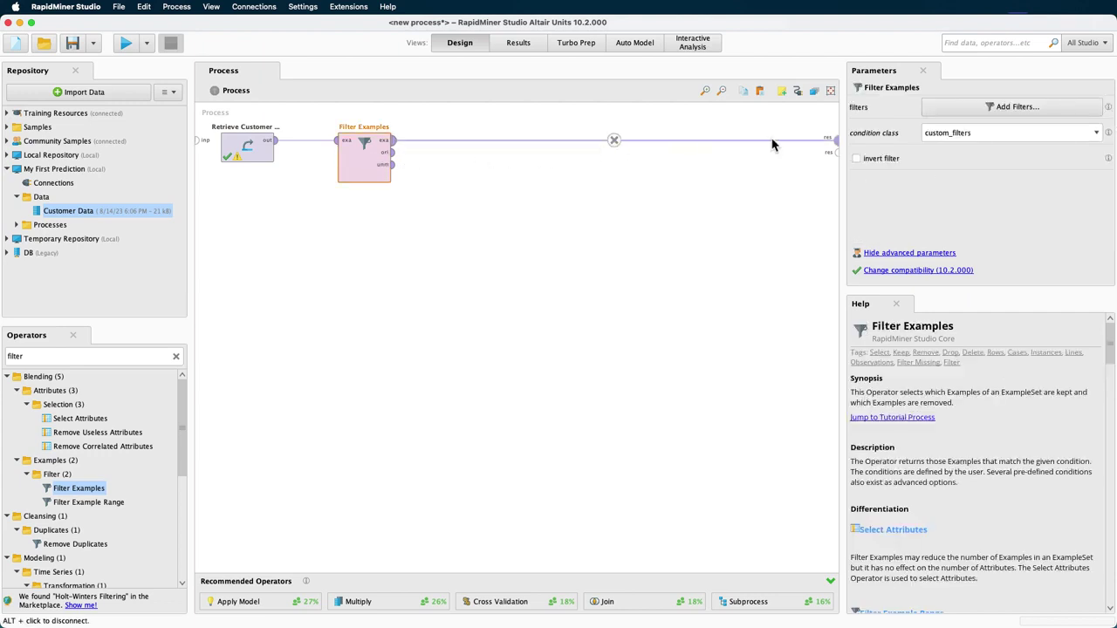
pyautogui.click(987, 106)
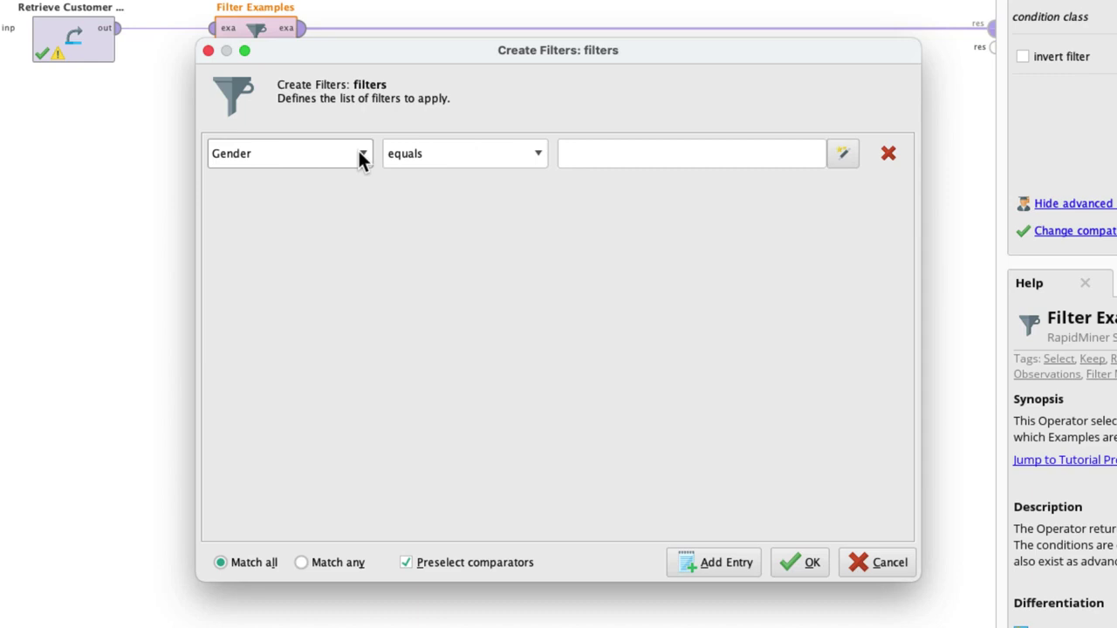
pyautogui.click(361, 155)
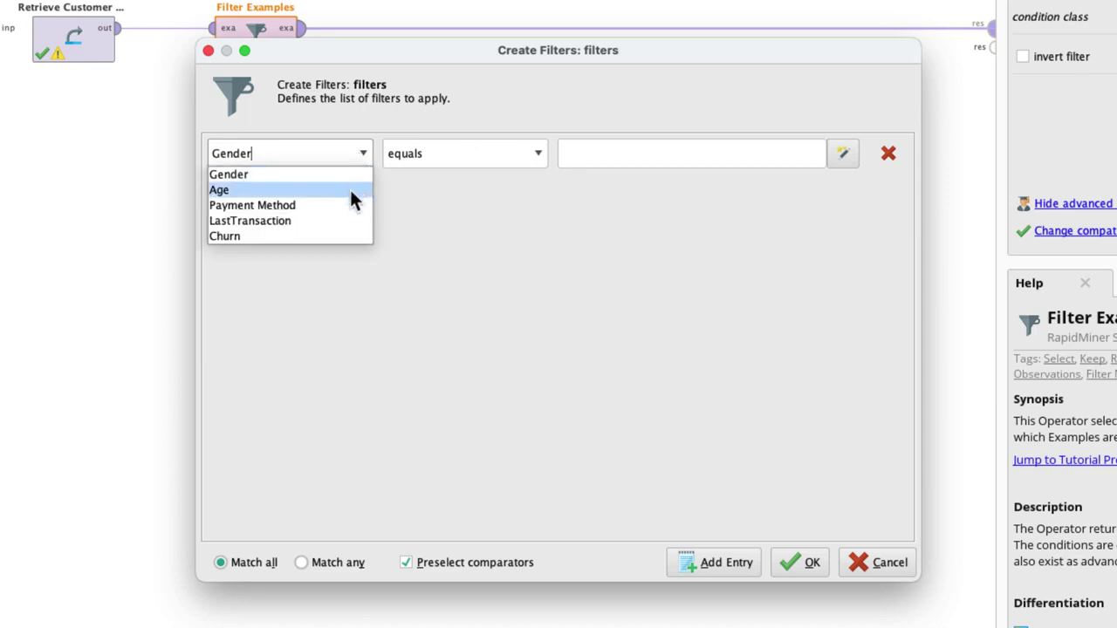
pyautogui.click(346, 237)
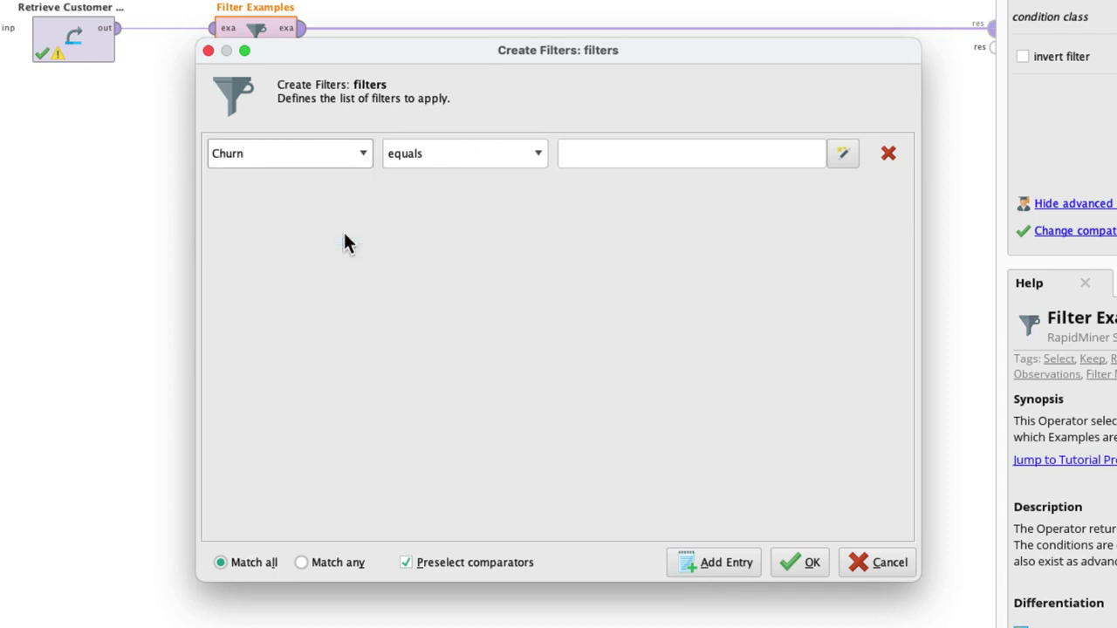
pyautogui.click(533, 154)
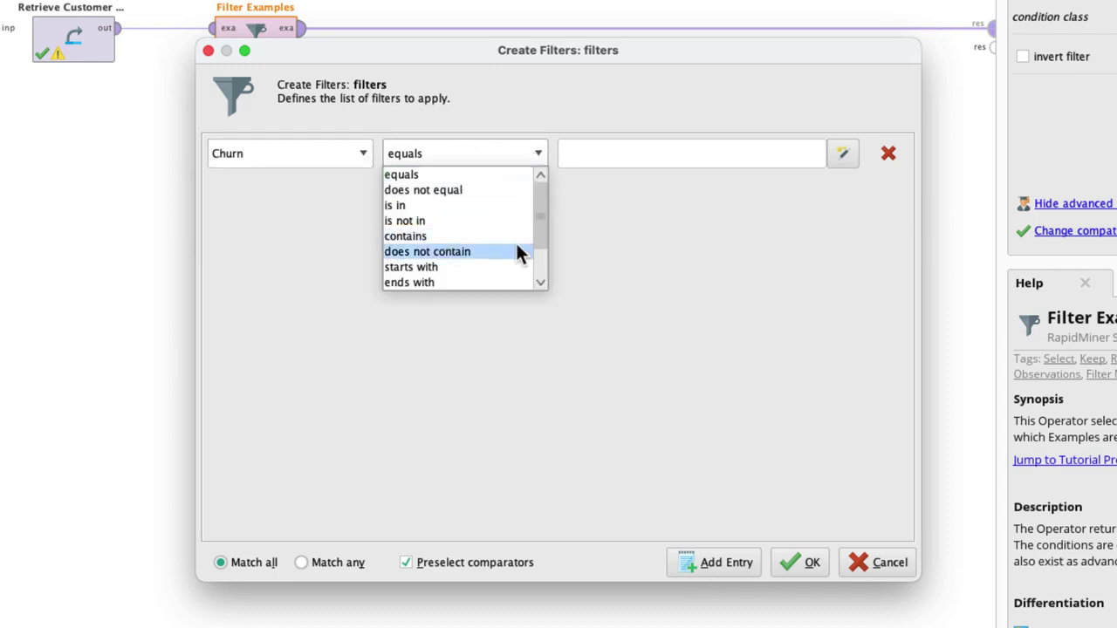
pyautogui.moveTo(542, 223); pyautogui.dragTo(512, 288)
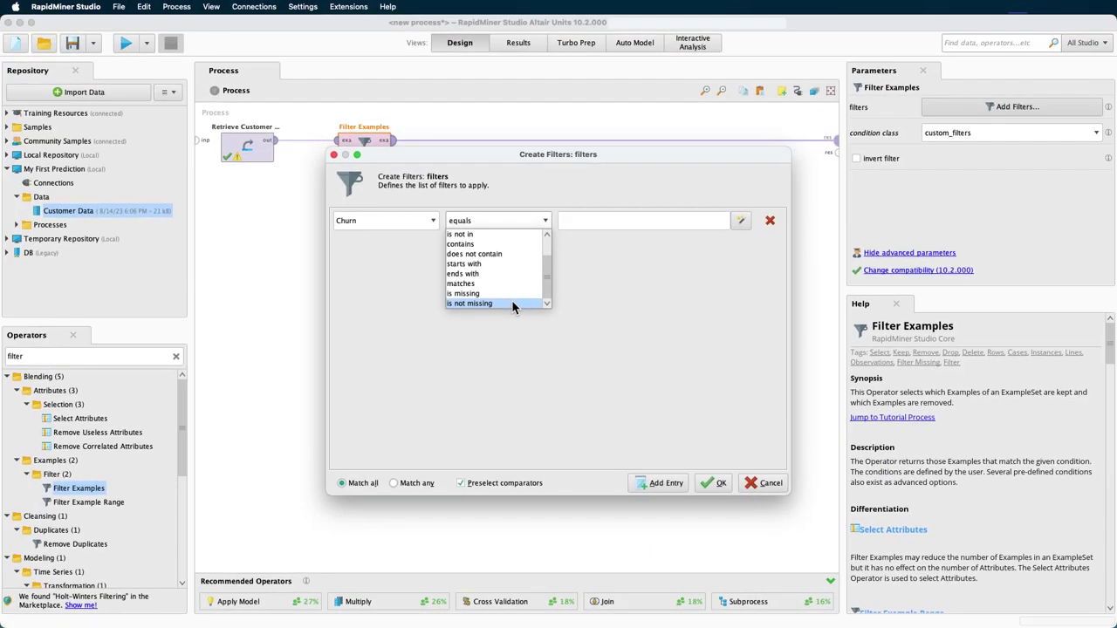
pyautogui.click(487, 282)
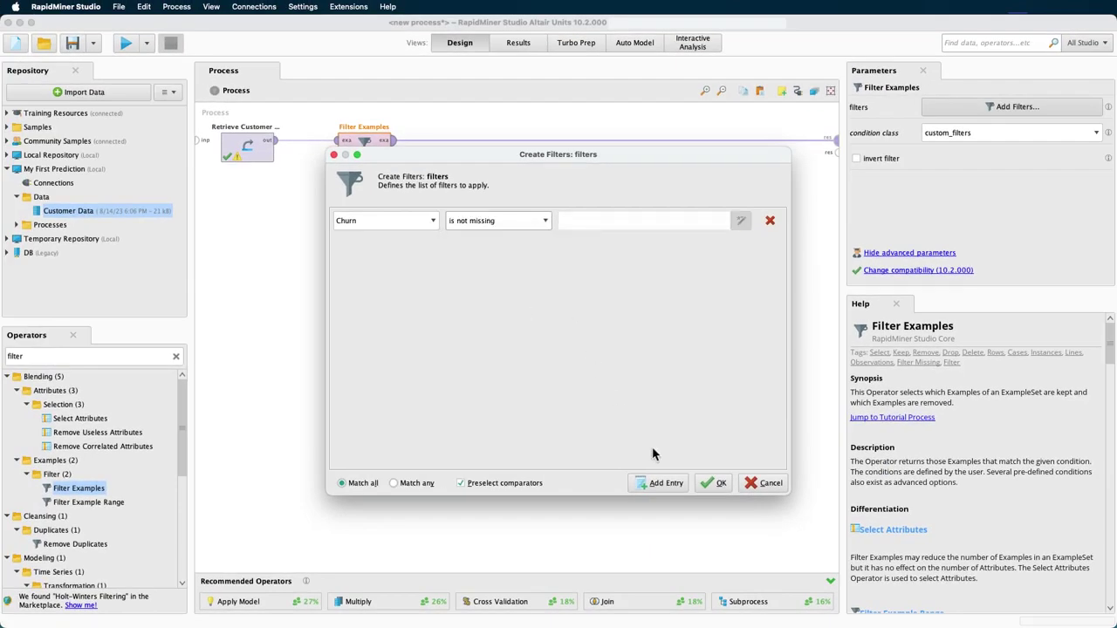
pyautogui.click(711, 483)
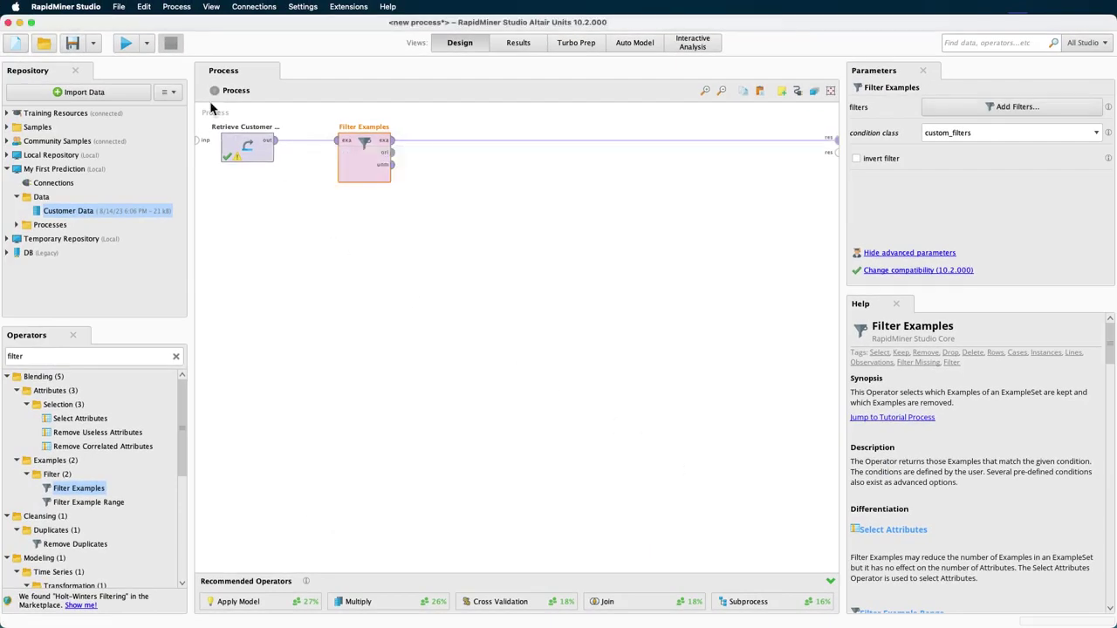
# - Run the process and view the statistics of the filtered example set
pyautogui.click(123, 45)
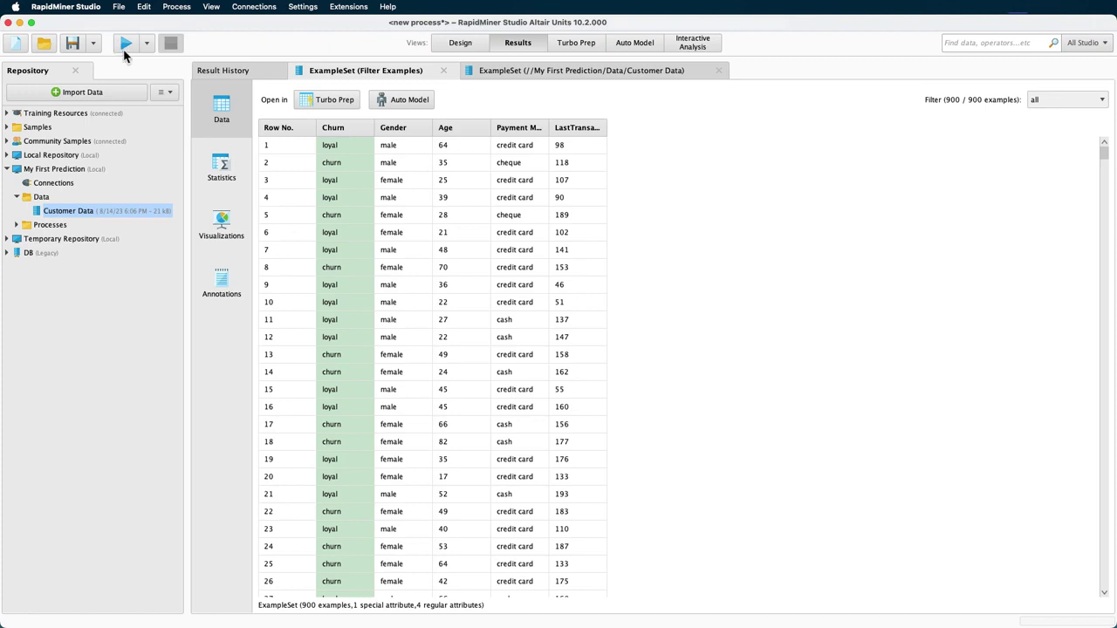
pyautogui.click(214, 167)
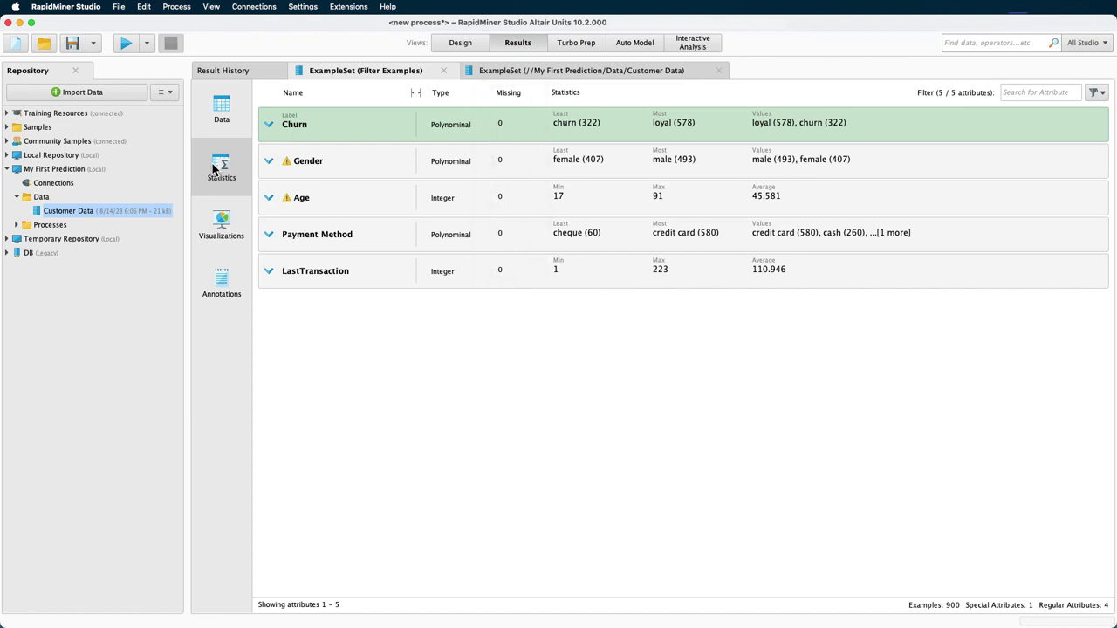
# - Return to the process design and insert a Decision Tree operator on the connection between Filter Examples and the result port
pyautogui.click(457, 44)
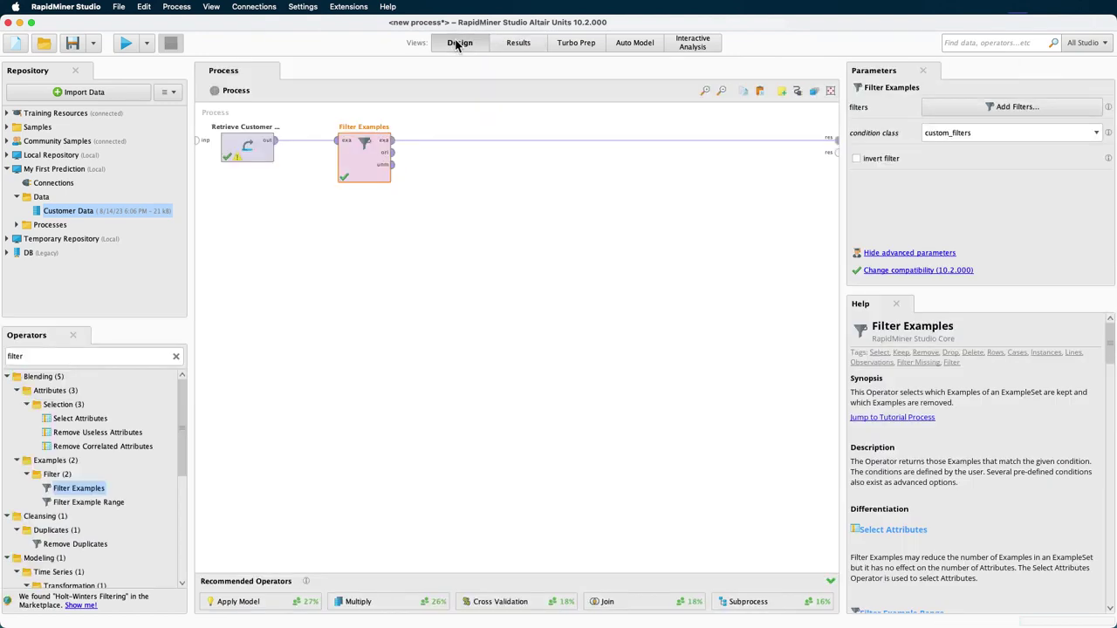
pyautogui.click(176, 356)
pyautogui.write('de')
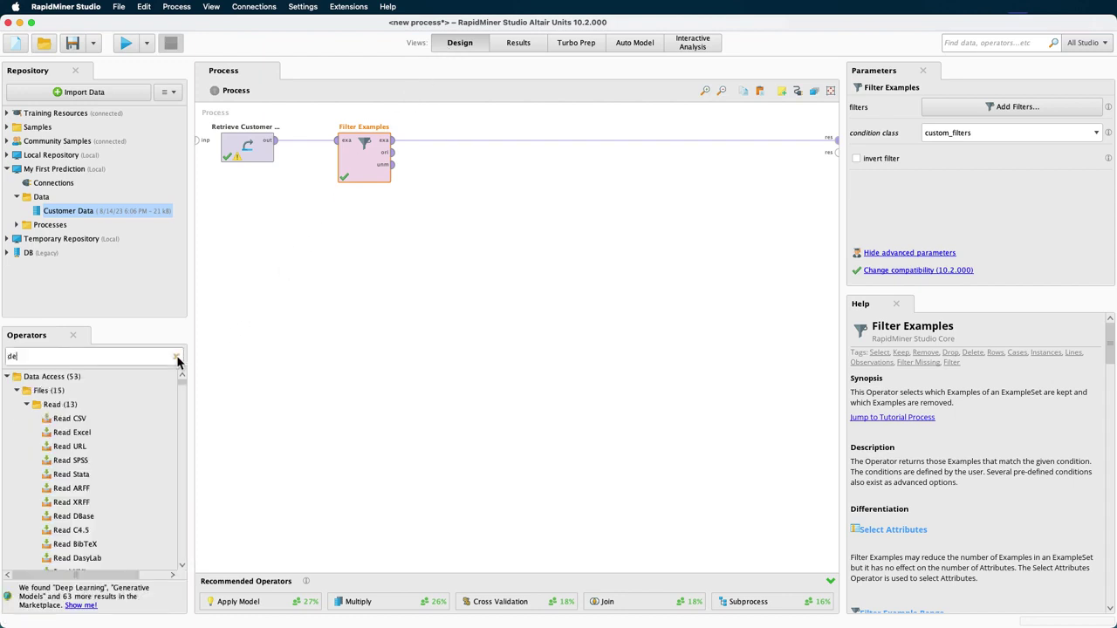
pyautogui.write('cision')
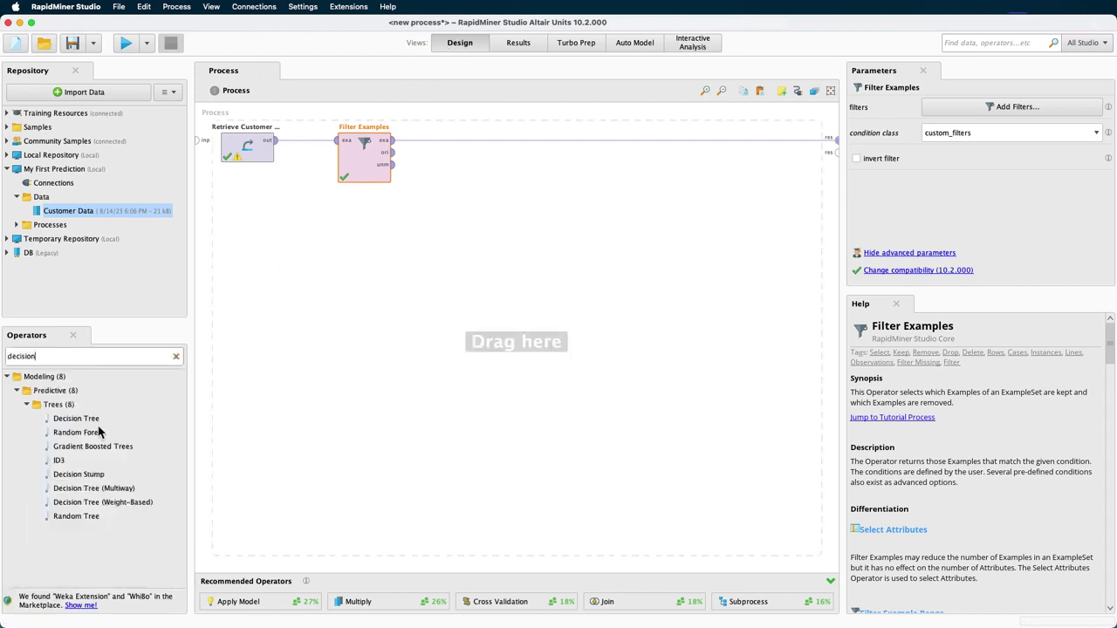
pyautogui.moveTo(92, 419); pyautogui.dragTo(473, 146)
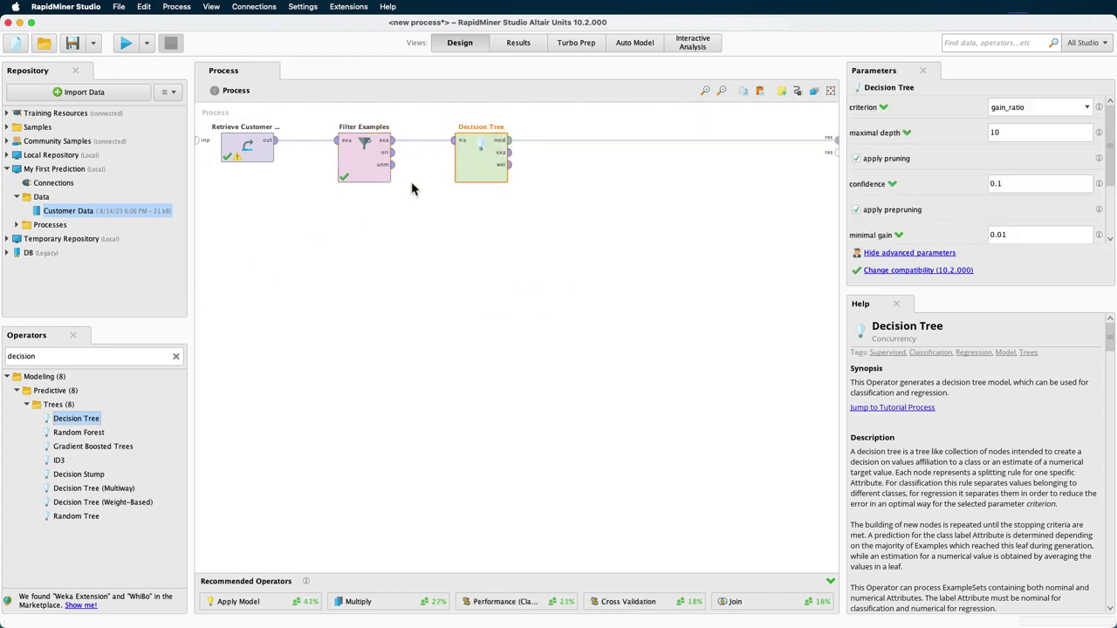
# - Store the process in the My First Prediction repository's Processes folder as "02-build decision tree"
pyautogui.click(16, 225)
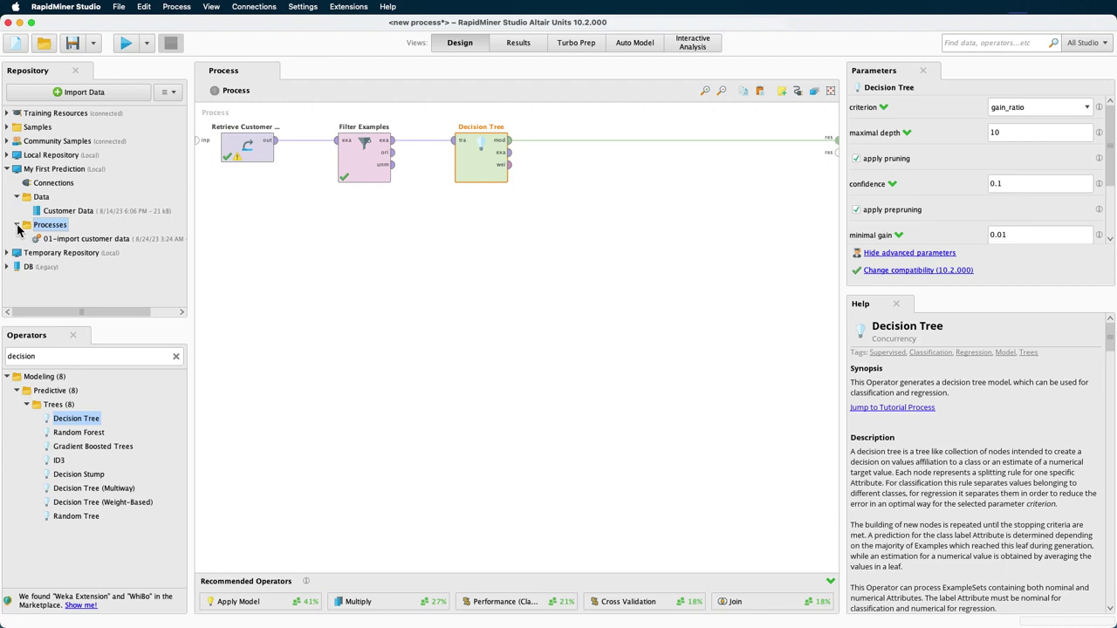
pyautogui.rightClick(43, 228)
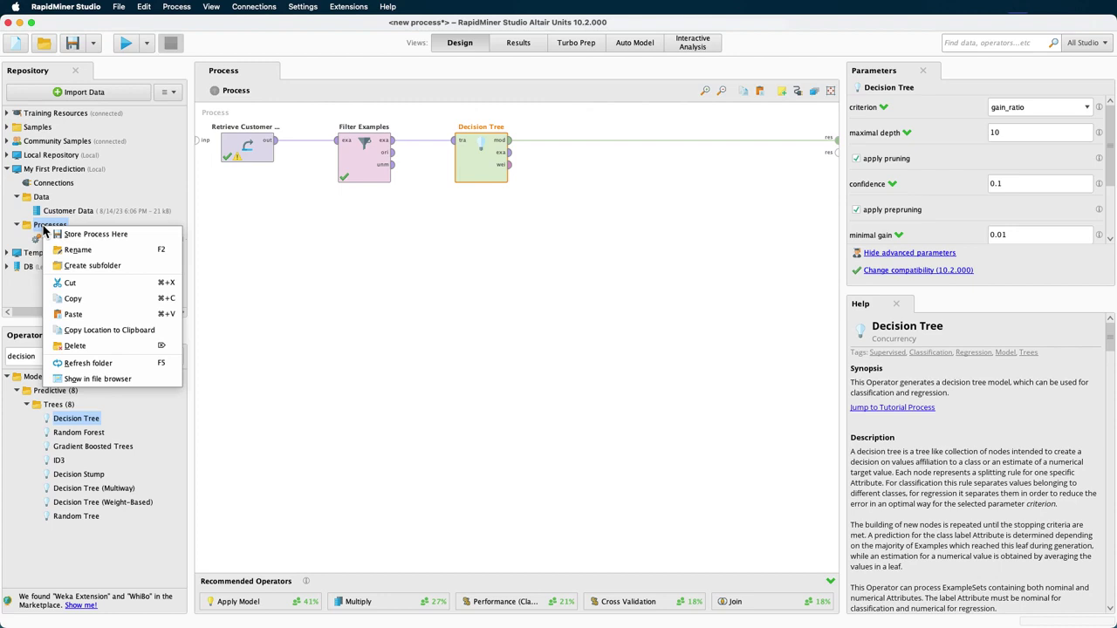
pyautogui.click(57, 234)
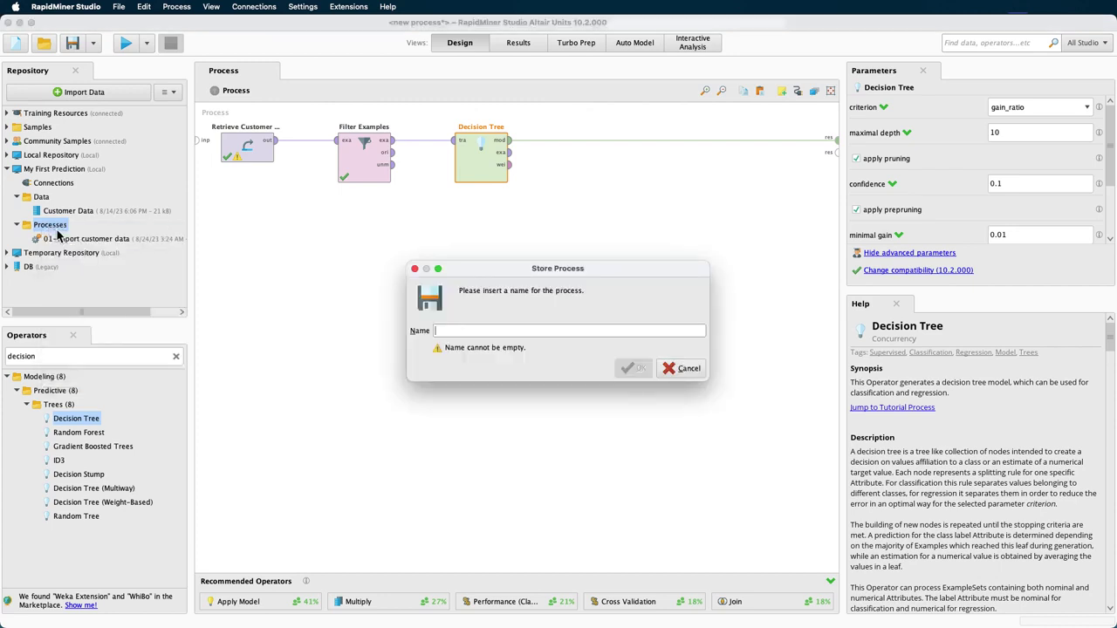
pyautogui.write('02-')
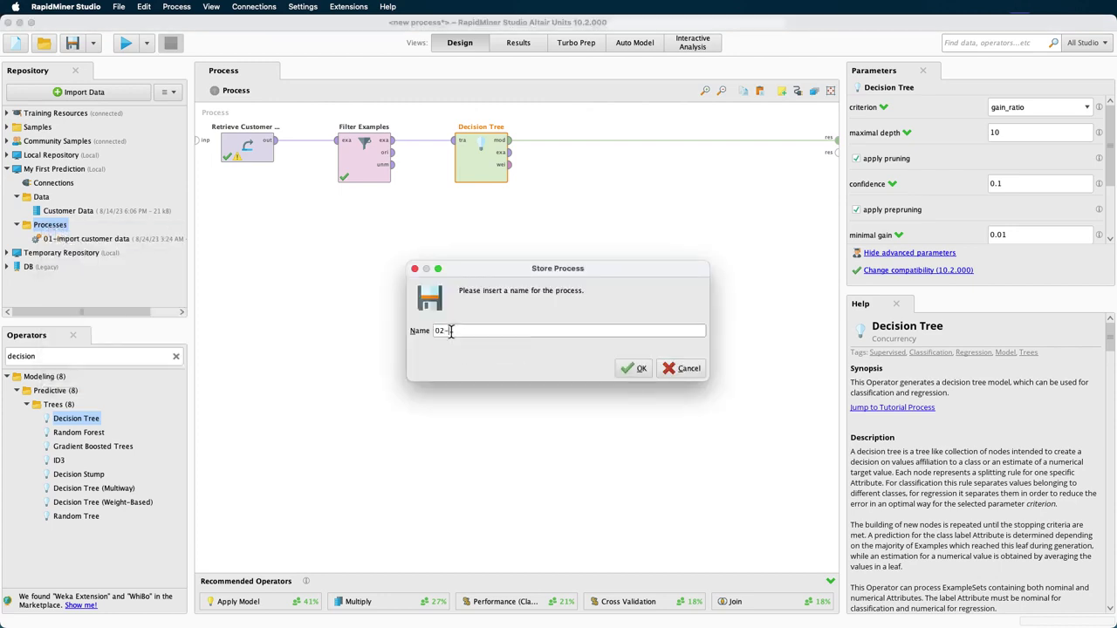
pyautogui.write('build decision tree')
pyautogui.click(621, 368)
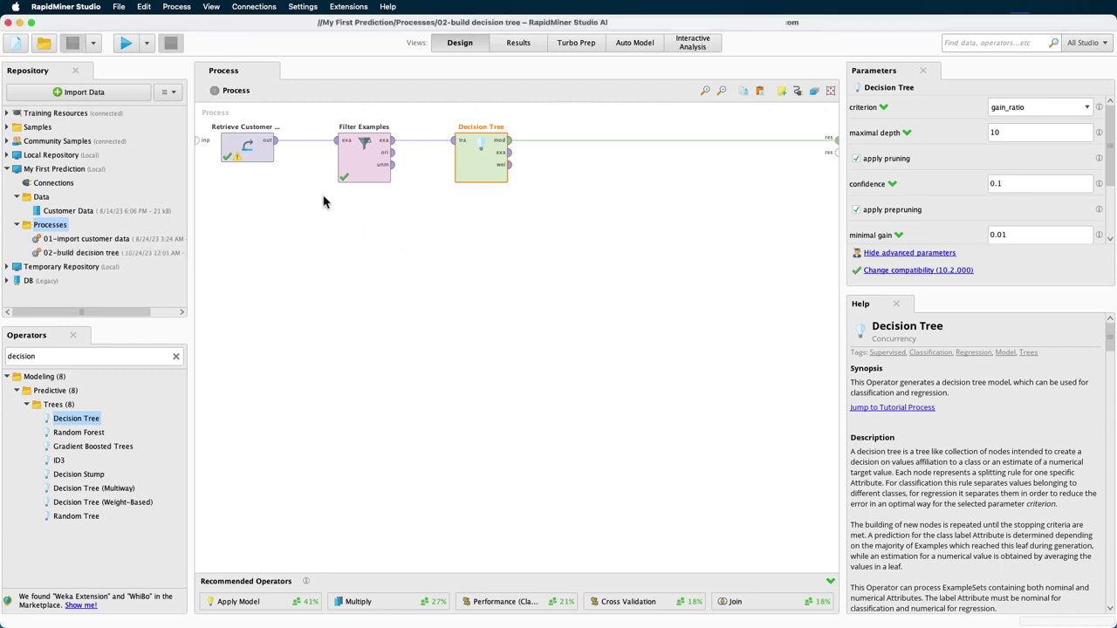
# - Run the stored process and examine the branches of the resulting decision tree graph
pyautogui.click(125, 42)
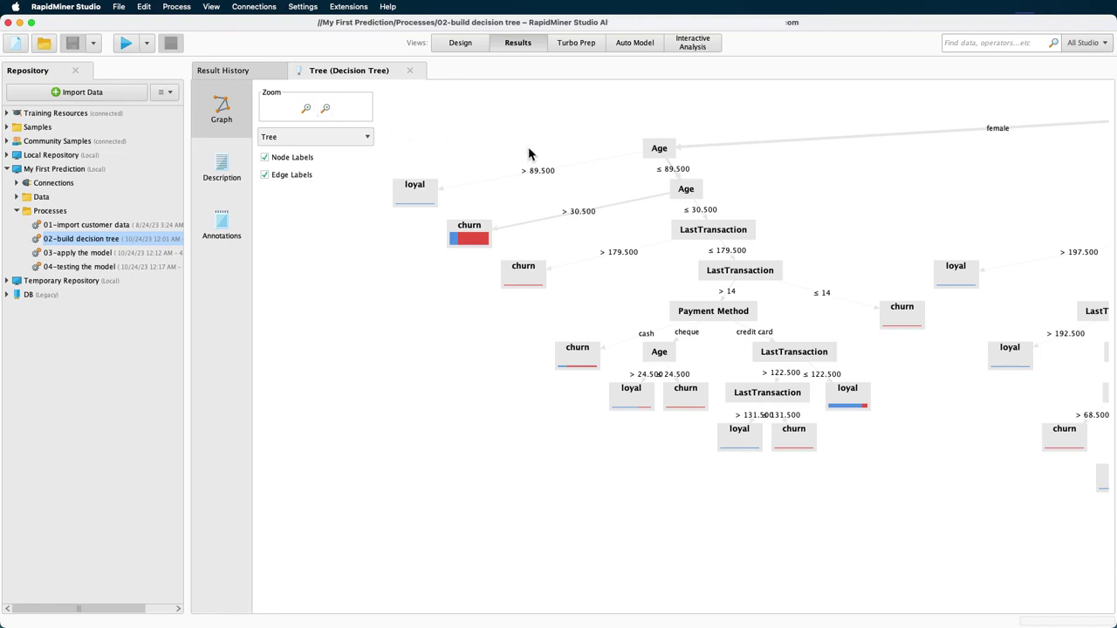
pyautogui.moveTo(521, 156); pyautogui.dragTo(444, 178)
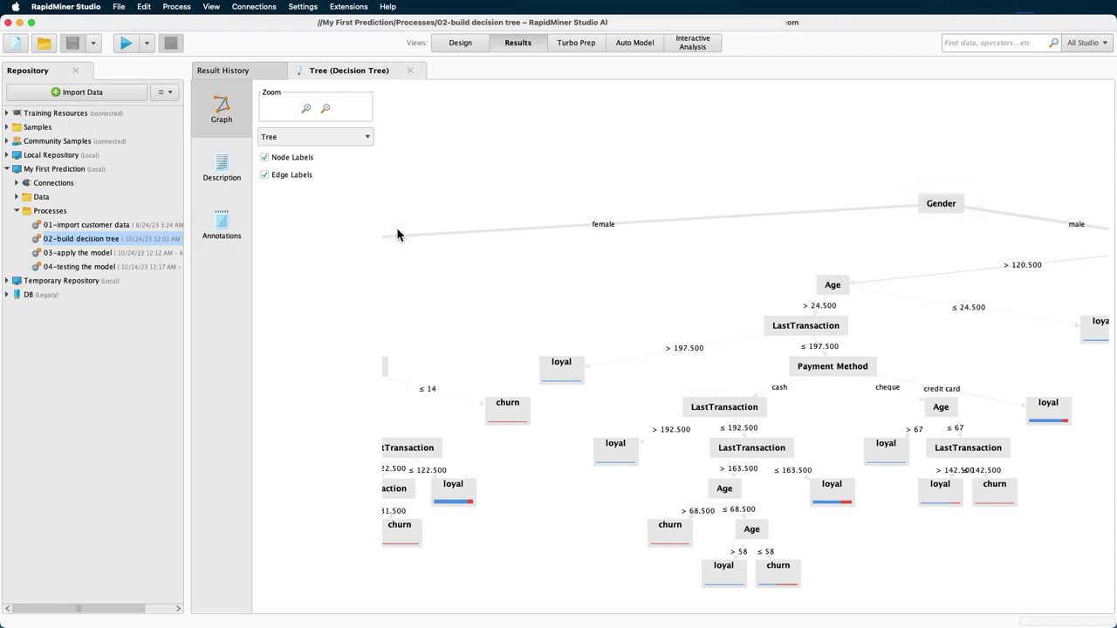
pyautogui.moveTo(405, 236); pyautogui.dragTo(818, 188)
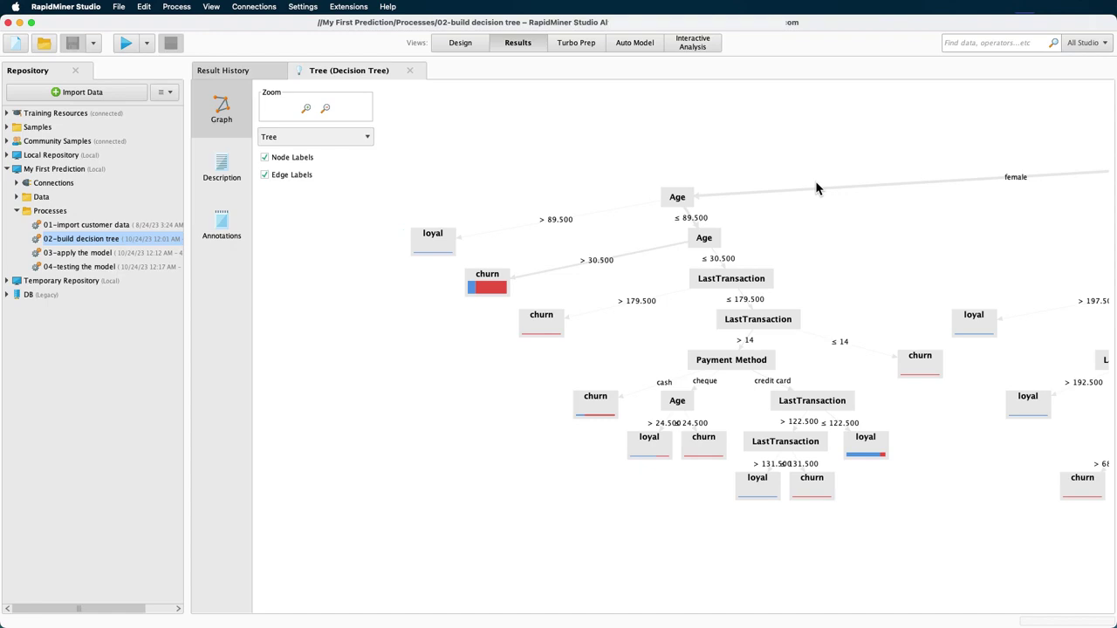